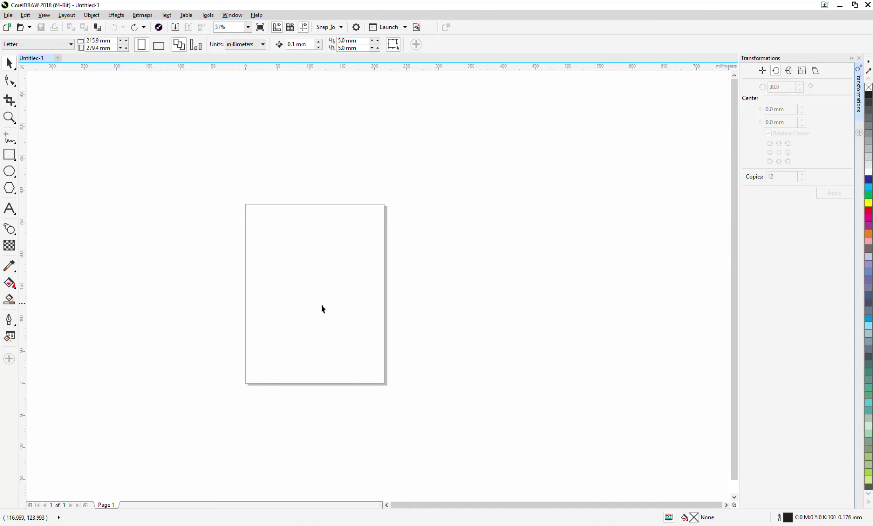
Step: Draw a roughly 93.5 mm circle and leave a small scaled-down copy at its centre
scroll(293, 283, "up", 2)
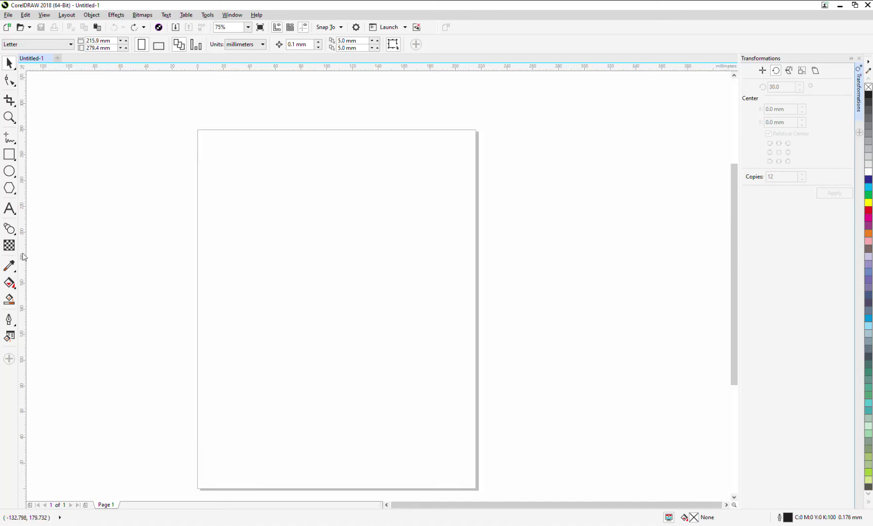
left_click(10, 171)
left_click_drag(277, 235, 400, 356)
scroll(390, 336, "up", 2)
scroll(452, 434, "up", 2)
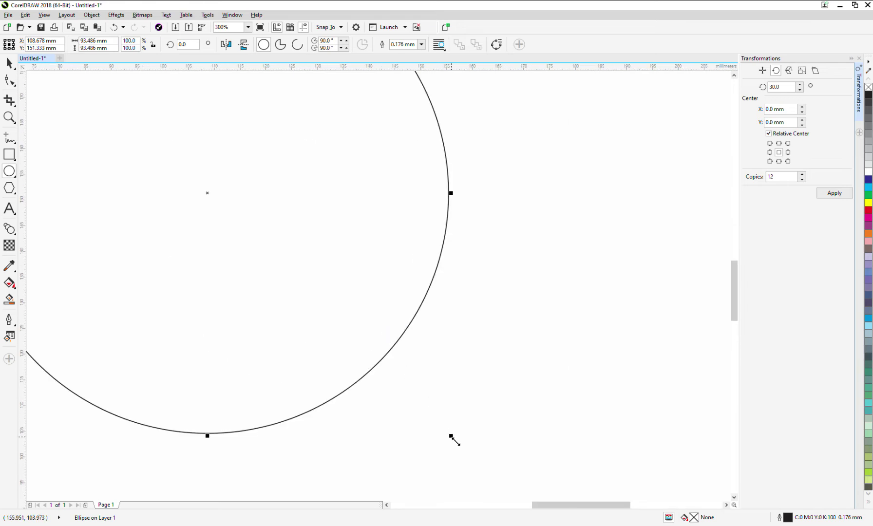
left_click_drag(451, 436, 261, 263)
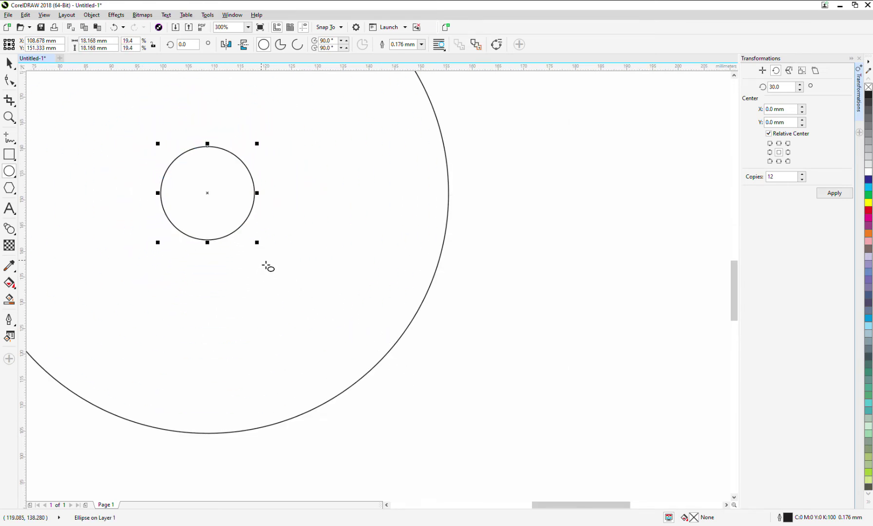
scroll(268, 267, "down", 2)
key("Tab")
key("space")
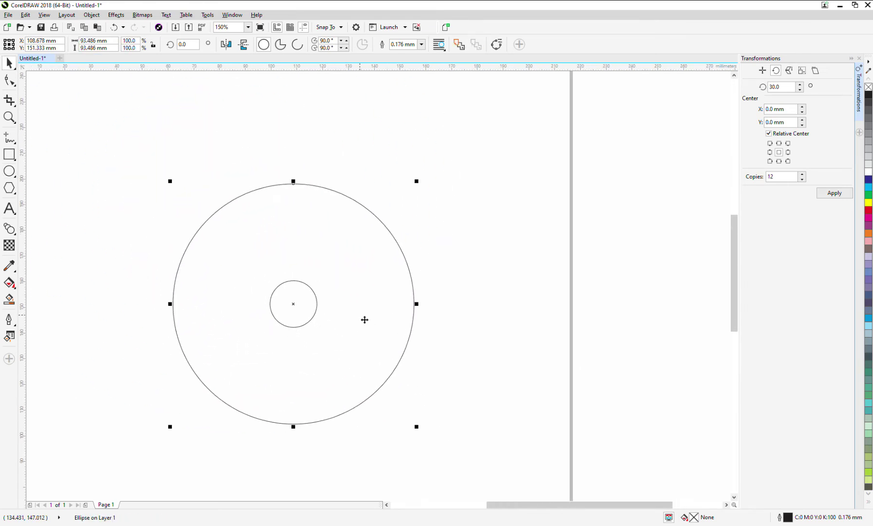
Step: Drop copies of the big circle to its left and right
left_click_drag(418, 307, 317, 311)
right_click(318, 308)
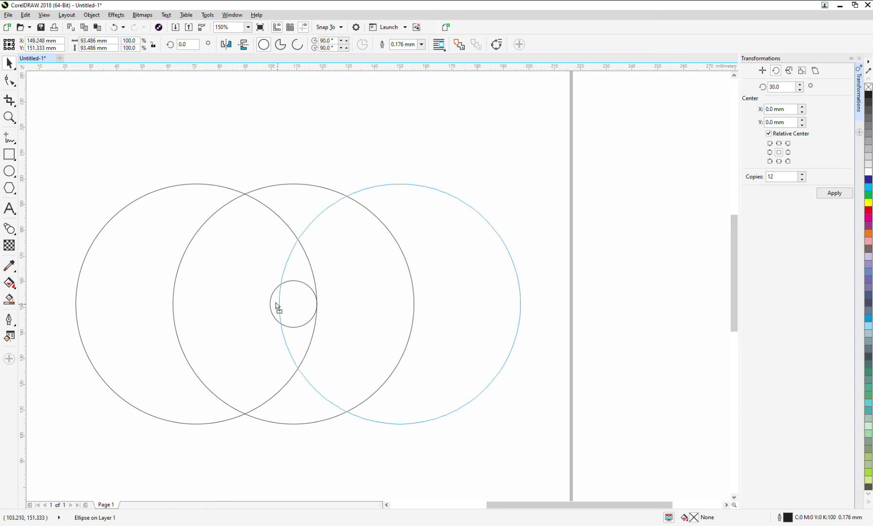
left_click_drag(177, 308, 274, 307)
right_click(275, 307)
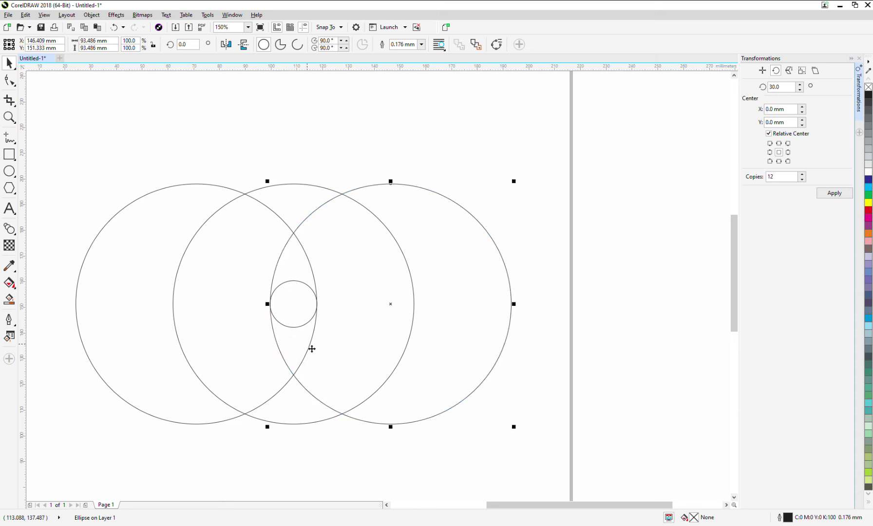
Step: Select the row of three circles with the small centre circle and show rotation handles
left_click(464, 327)
left_click(254, 320, "shift")
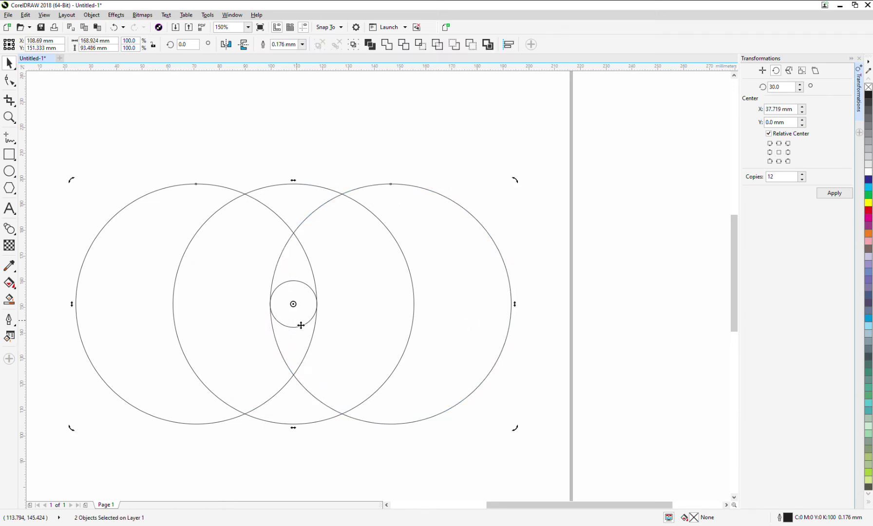
left_click(296, 328, "shift")
scroll(450, 354, "down", 2)
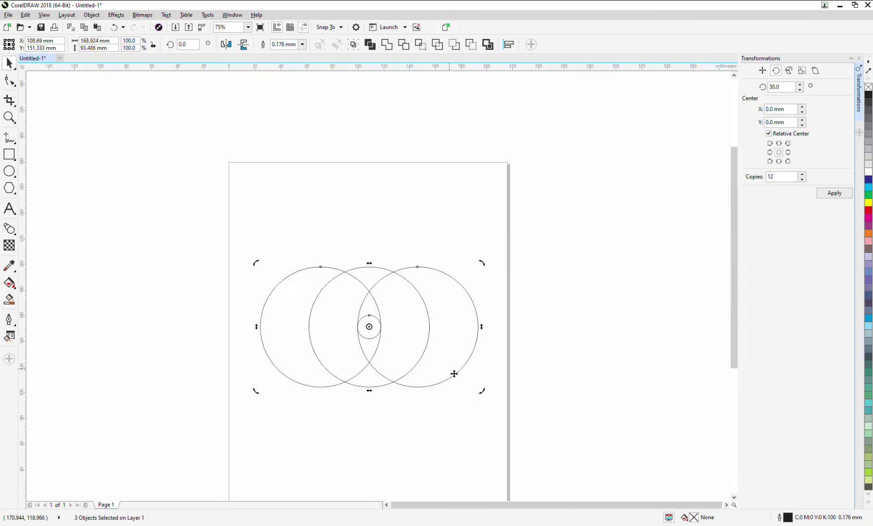
left_click(380, 347)
left_click_drag(374, 333, 435, 275)
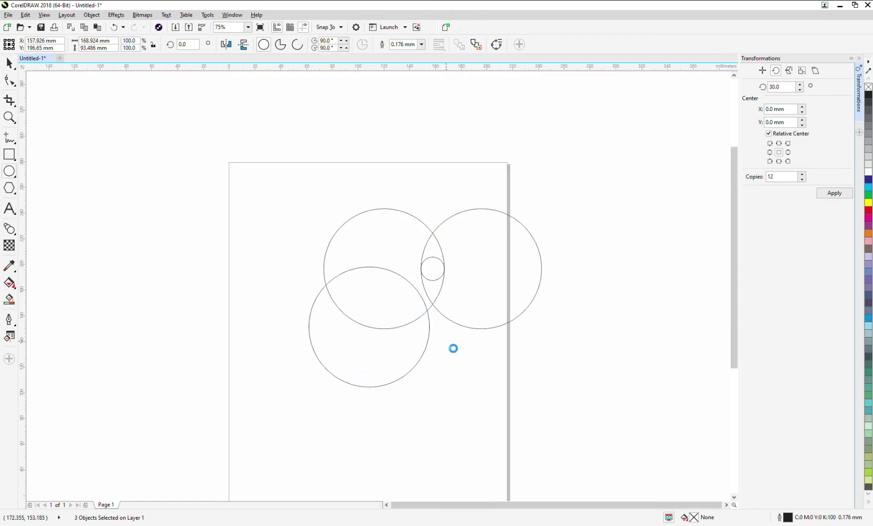
key("ctrl+z")
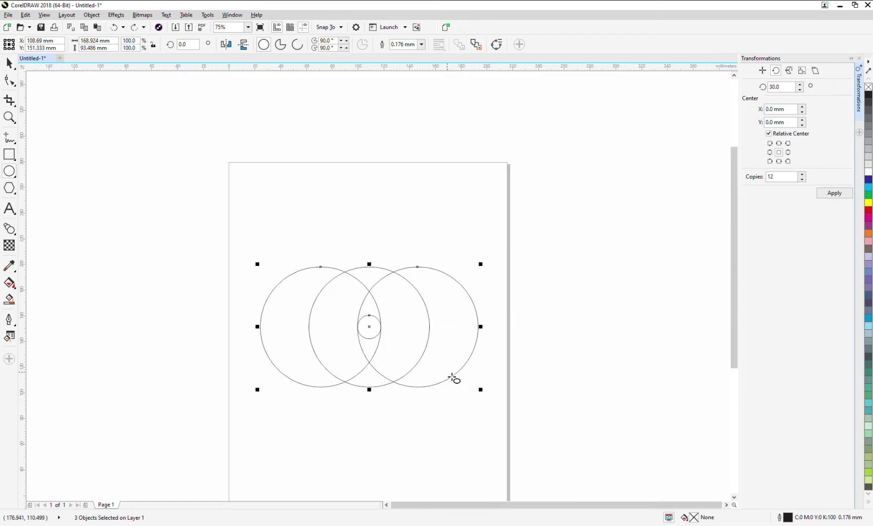
left_click(372, 329)
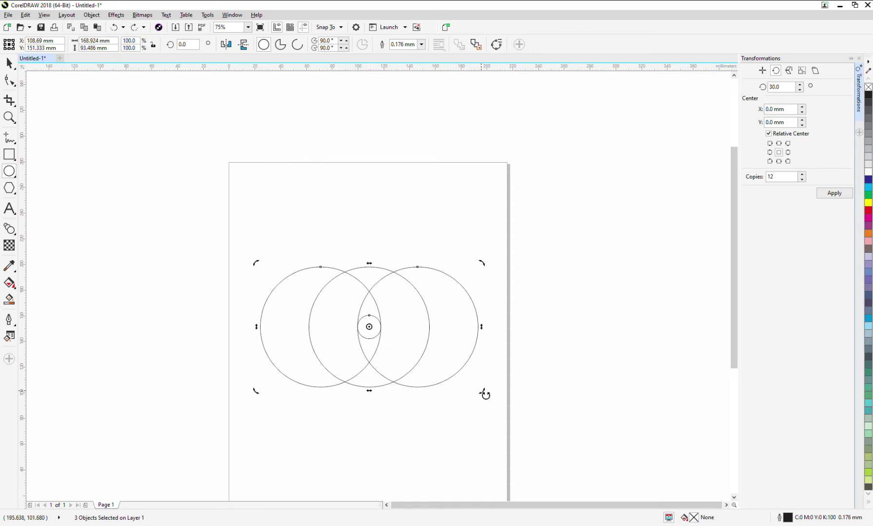
Step: Leave rotated copies of the circle row at 270°, 225° and 135°
left_click_drag(468, 392, 336, 434)
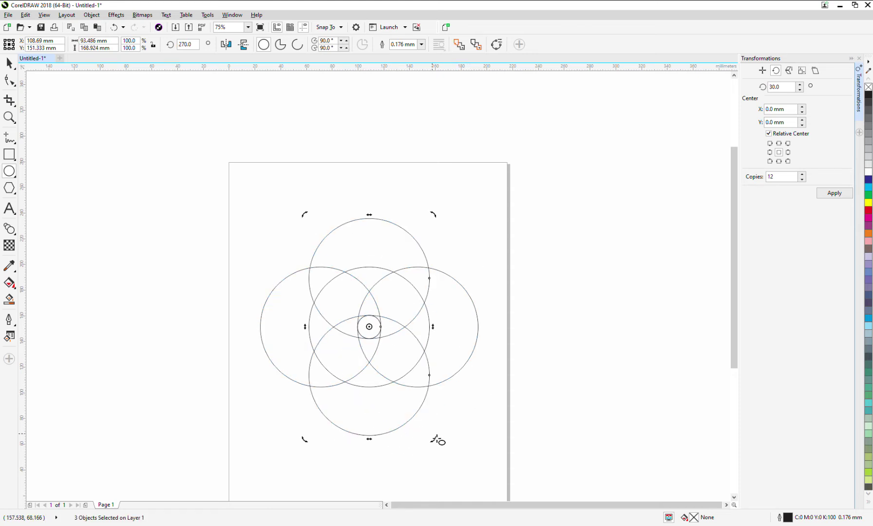
left_click_drag(438, 441, 290, 449)
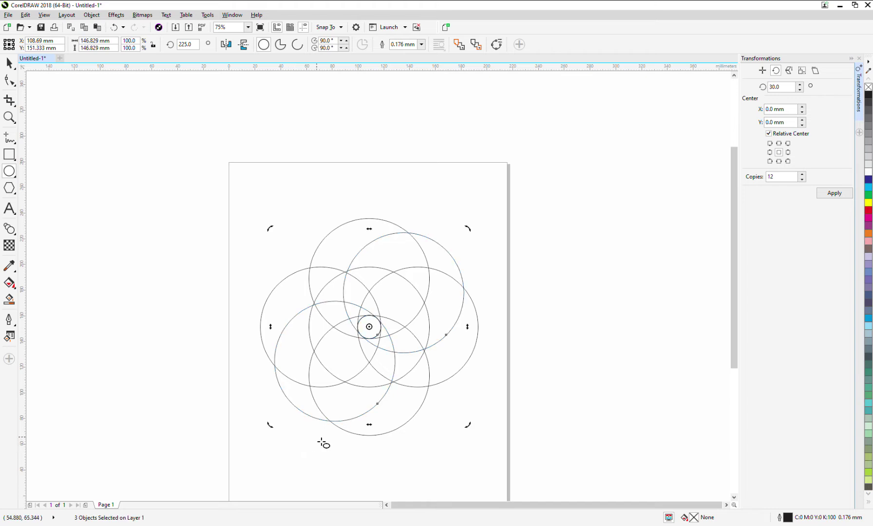
mouse_move(469, 428)
left_mouse_down()
mouse_move(458, 440)
mouse_move(279, 448)
left_mouse_up()
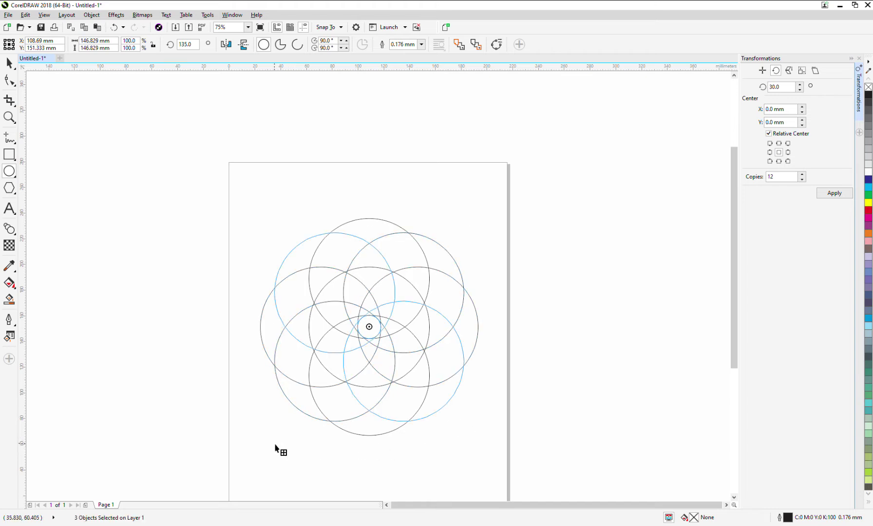
scroll(412, 337, "up", 2)
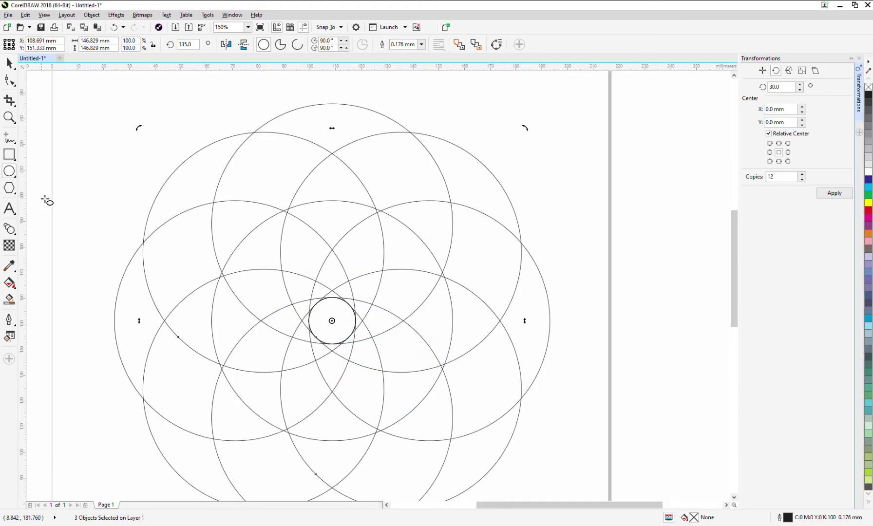
Step: Smart-fill the four regions curving down from the small circle in green
left_click(12, 302)
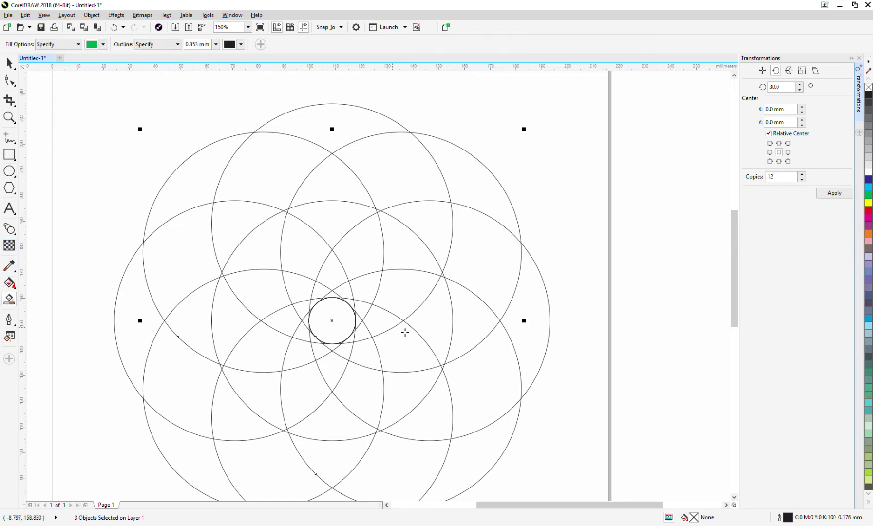
scroll(362, 324, "up", 4)
left_click(349, 306)
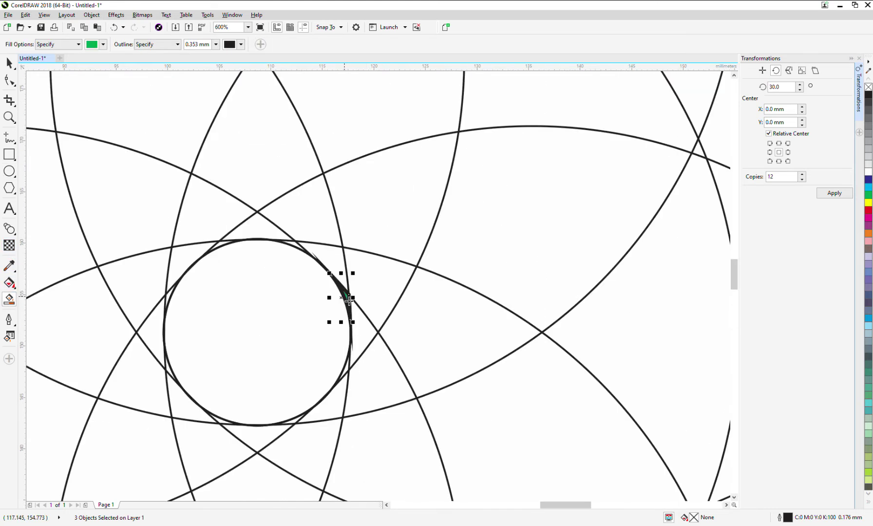
left_click(385, 378)
scroll(399, 425, "down", 4)
scroll(398, 298, "down", 3)
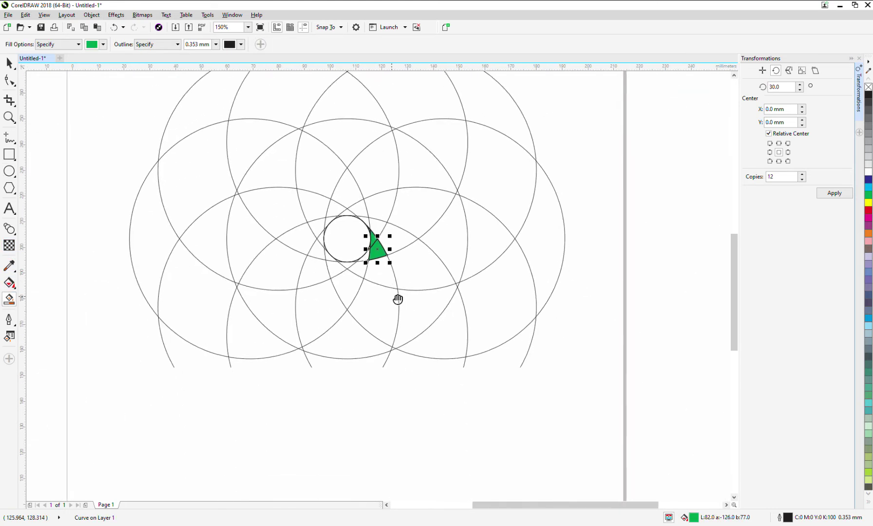
left_click(384, 265)
left_click(351, 334)
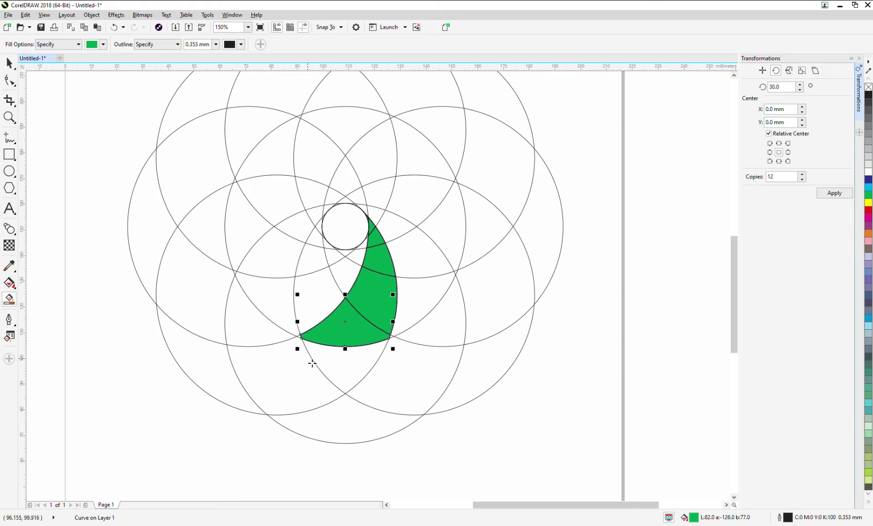
scroll(303, 338, "up", 4)
scroll(310, 334, "down", 2)
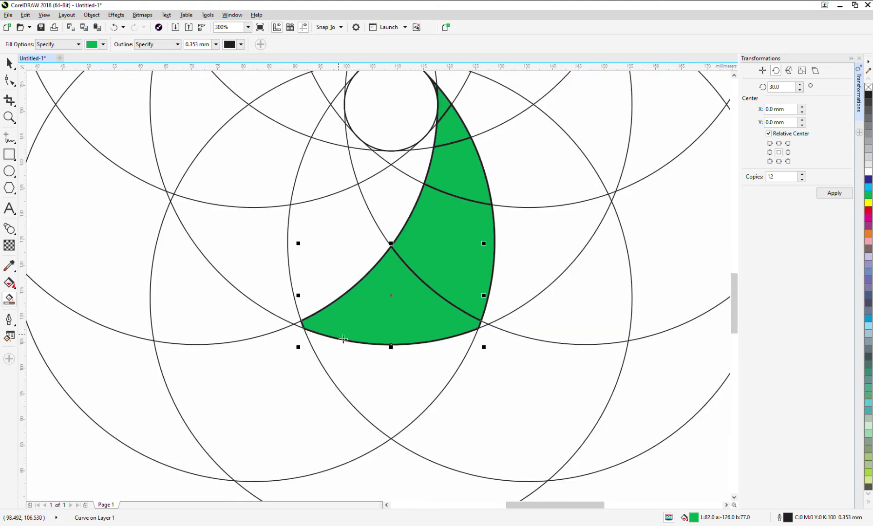
Step: Select the tiny piece at the crescent's tip and the large circle outline
key("space")
scroll(385, 336, "down", 4)
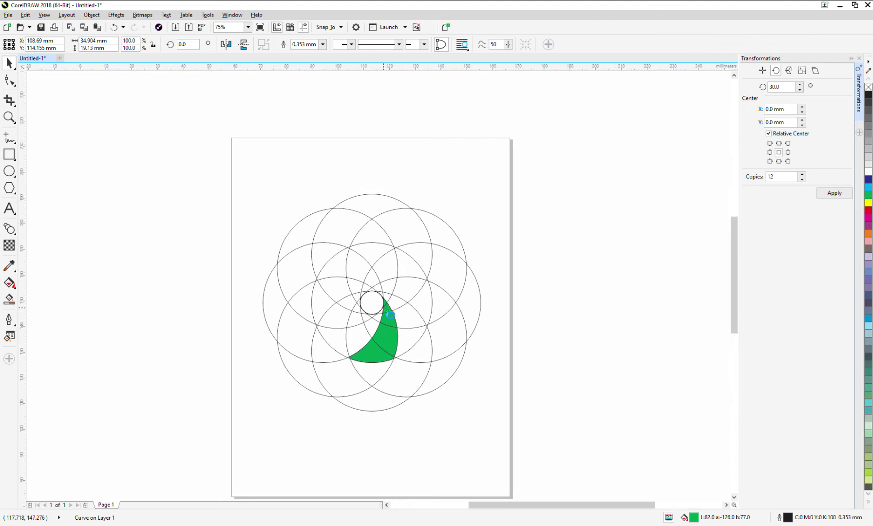
scroll(388, 293, "up", 4)
left_click(381, 272)
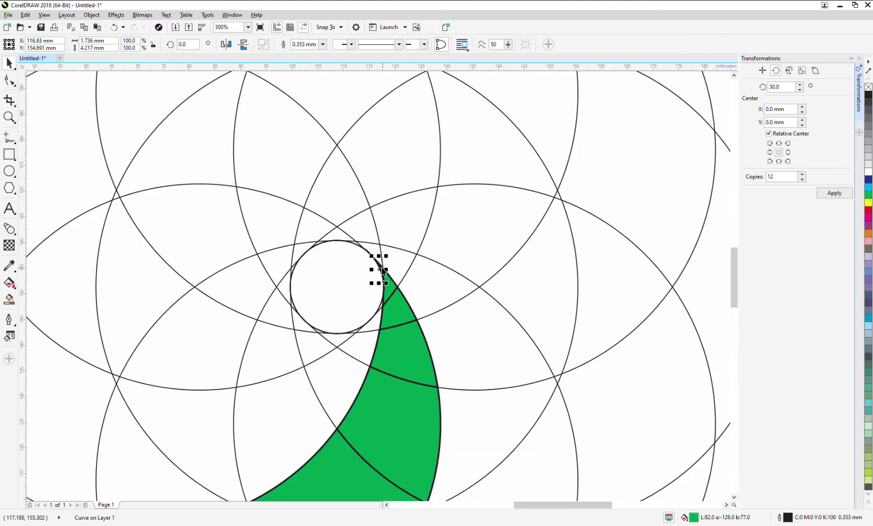
left_click(396, 302)
Step: Drag the green crescent pieces and small circle off the page to the left
scroll(423, 300, "down", 2)
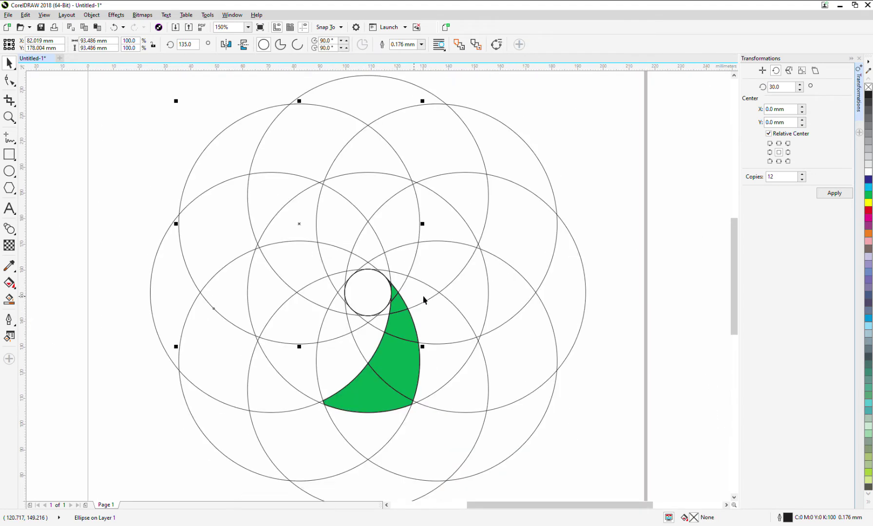
left_click_drag(612, 225, 461, 292)
left_click_drag(329, 345, 329, 345)
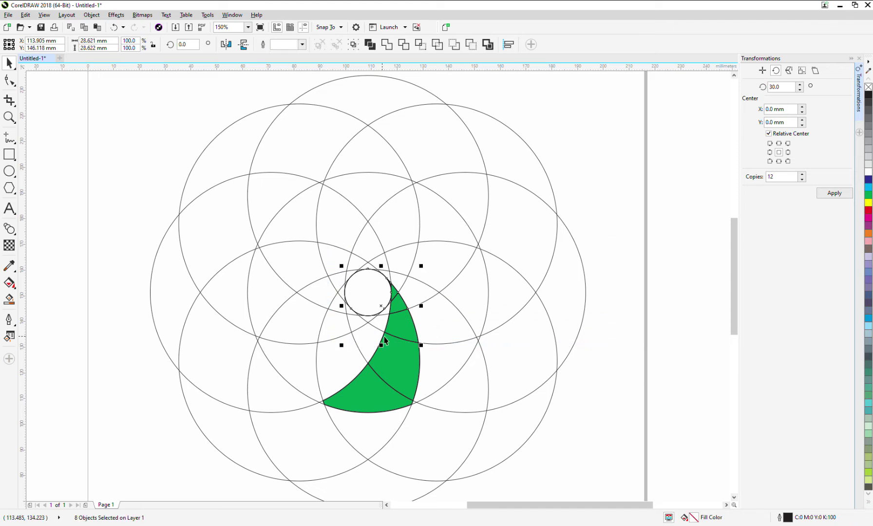
left_click(369, 396, "shift")
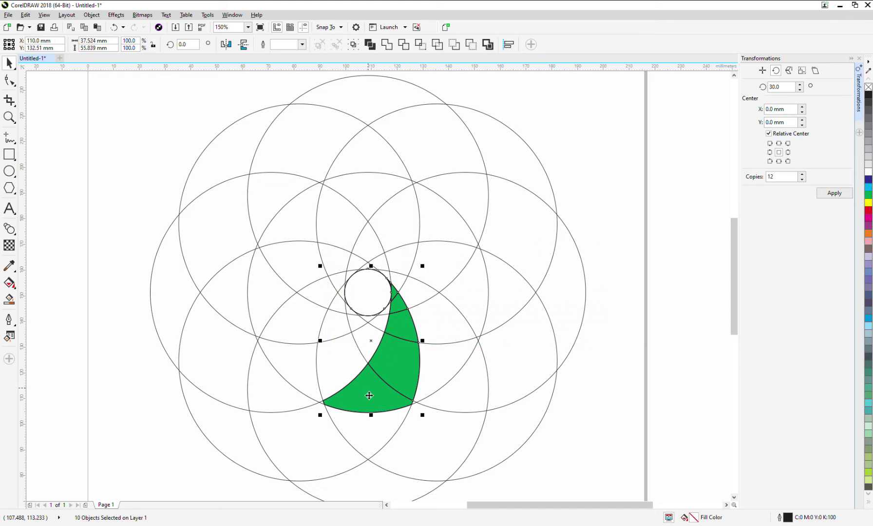
left_click_drag(374, 393, 233, 396)
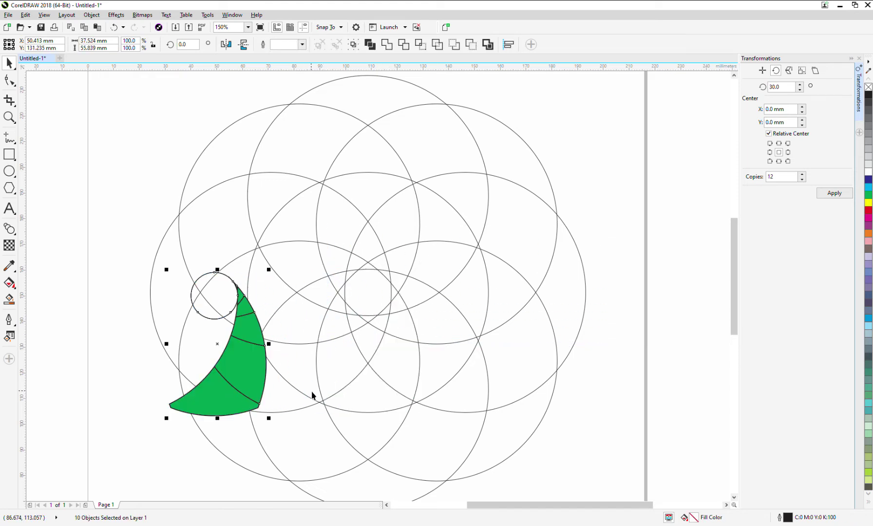
key("ctrl+z")
scroll(348, 378, "down", 2)
left_click_drag(357, 380, 131, 358)
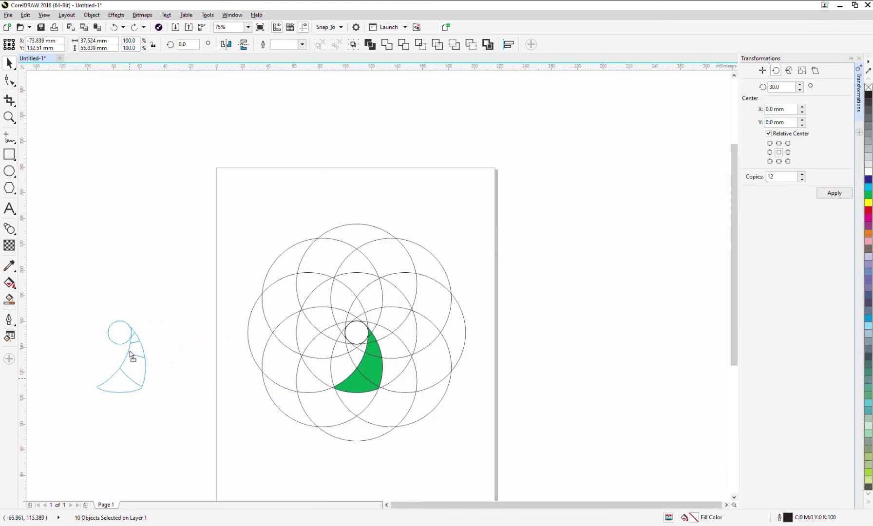
left_click_drag(213, 184, 535, 491)
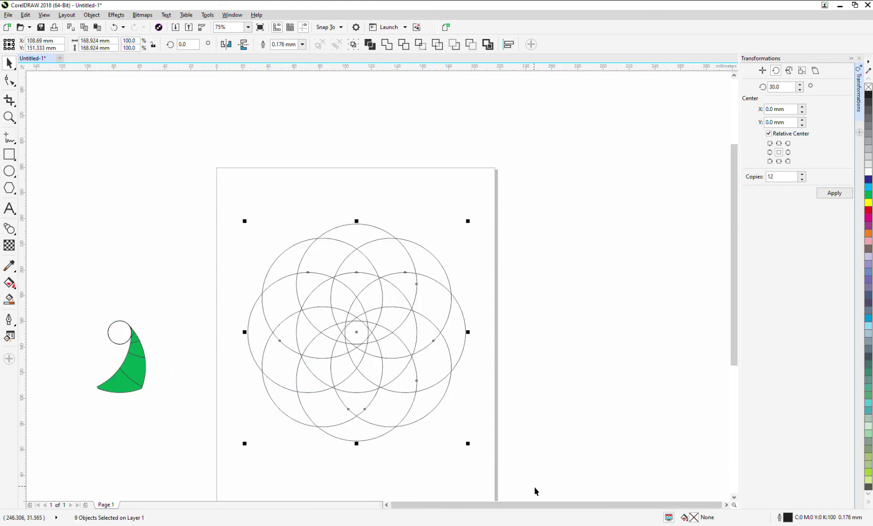
Step: Delete the guide circles and move the crescent with its small circle to the page centre
key("Delete")
left_click_drag(293, 484, 292, 483)
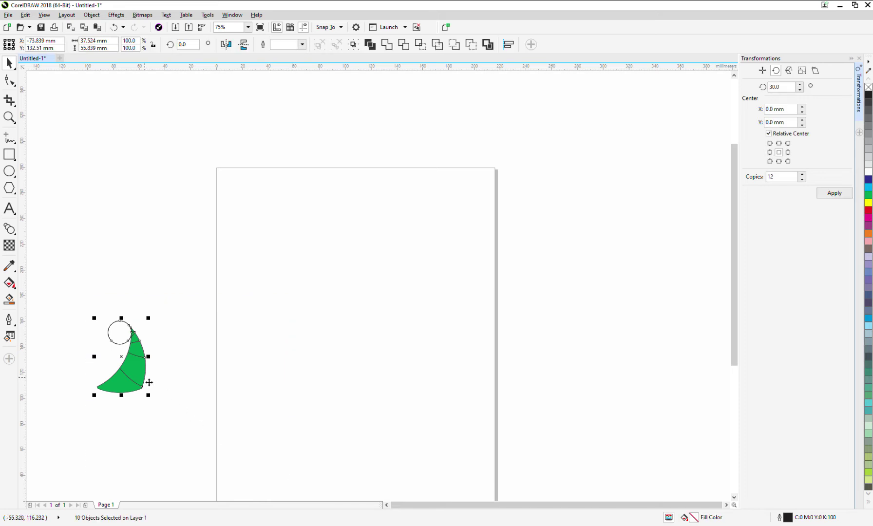
left_click_drag(144, 356, 384, 325)
scroll(381, 315, "up", 2)
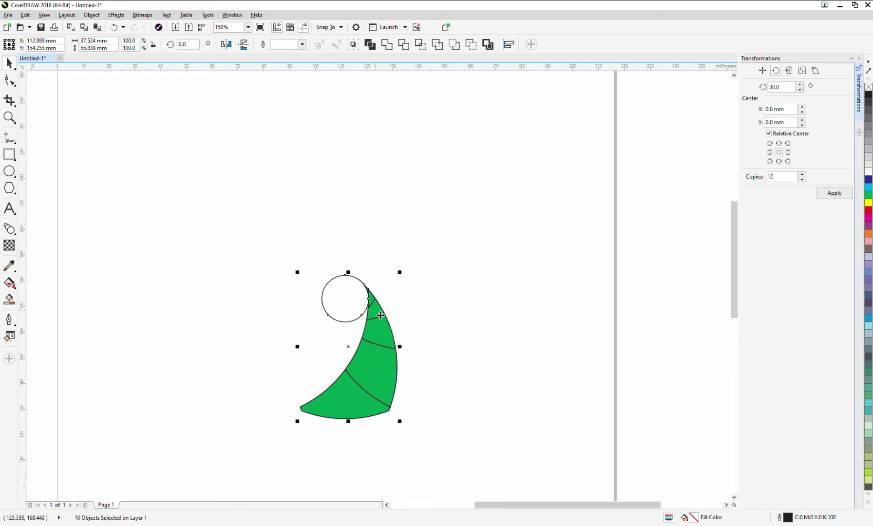
Step: Select the green petal pieces, starting from the crescent's tip
left_click(443, 302)
scroll(371, 295, "up", 6)
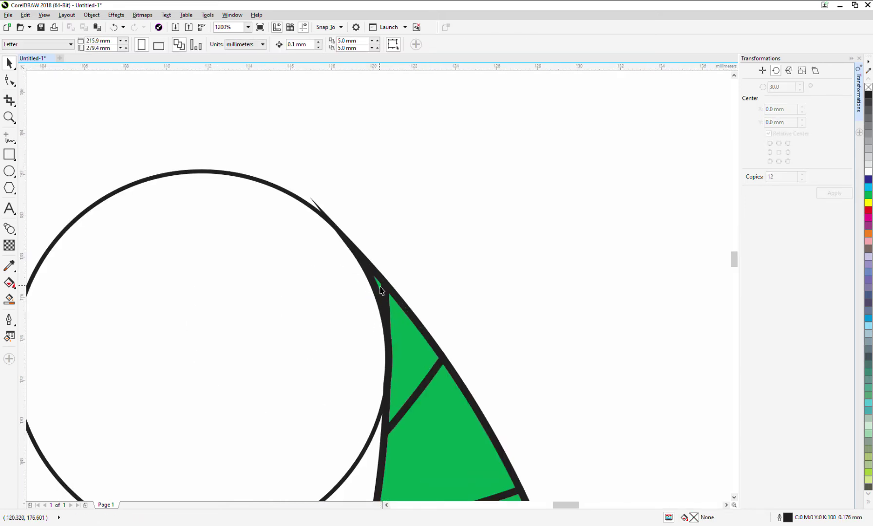
left_click(382, 291)
left_click(407, 342, "shift")
left_click(445, 429, "shift")
Step: Weld all the green pieces into a single curve and fill it dark purple
scroll(458, 471, "down", 4)
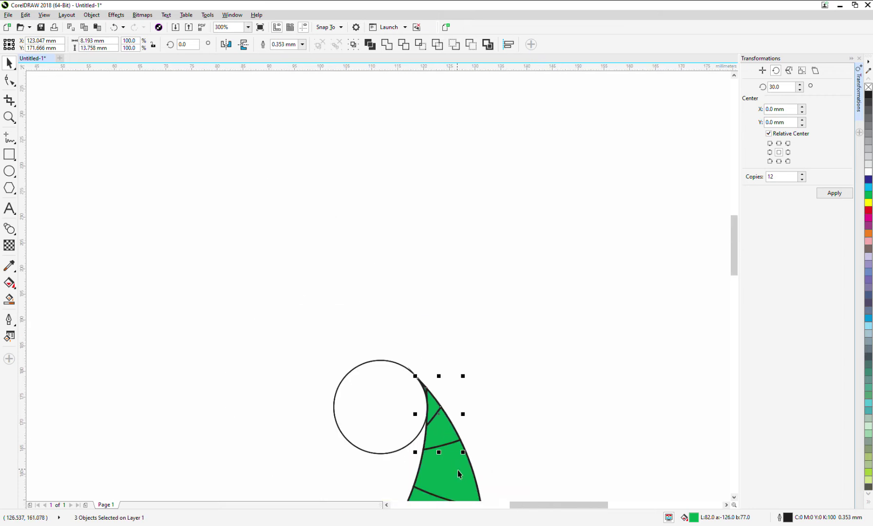
left_click_drag(457, 471, 423, 320)
left_click(422, 356, "shift")
left_click(415, 400, "shift")
left_click(379, 460, "shift")
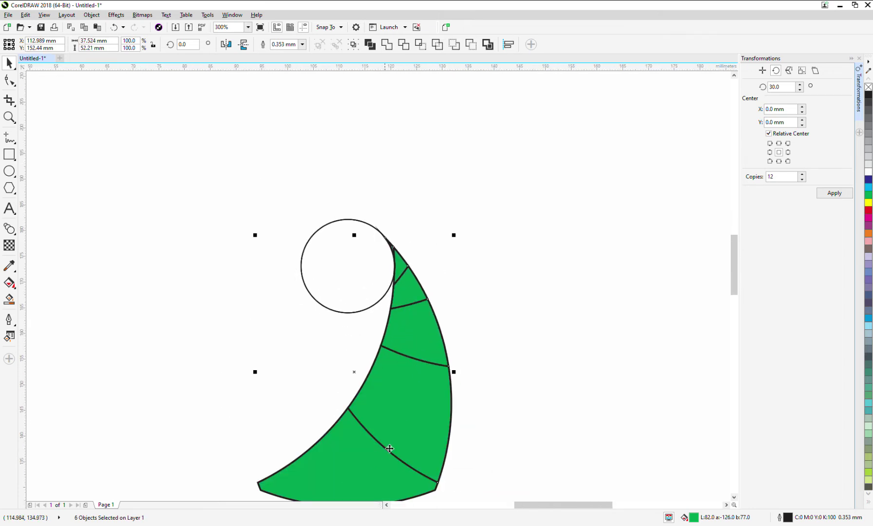
left_click_drag(389, 448, 489, 429)
key("ctrl+z")
left_click(387, 44)
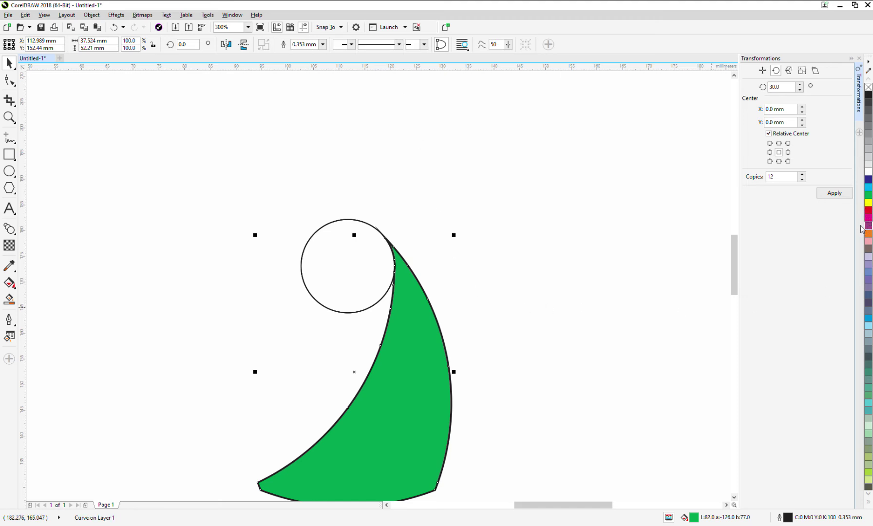
left_click(864, 226)
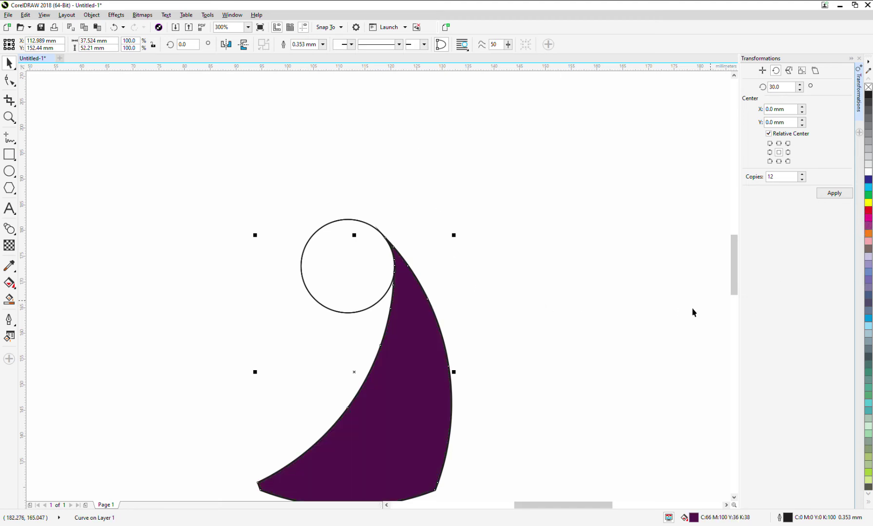
Step: Give the petal a fountain fill with dark purple ends and a magenta middle stop
left_click(9, 283)
mouse_move(403, 272)
left_mouse_down()
mouse_move(369, 461)
mouse_move(351, 479)
left_mouse_up()
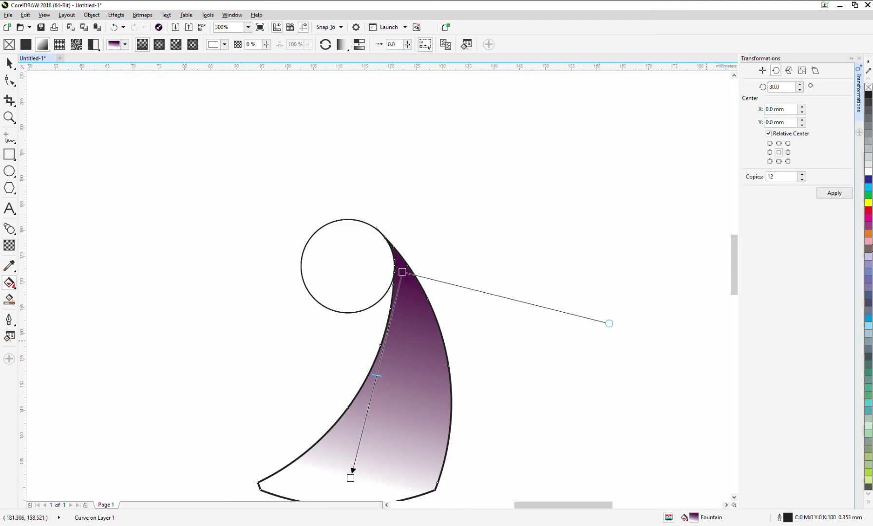
left_click(865, 230)
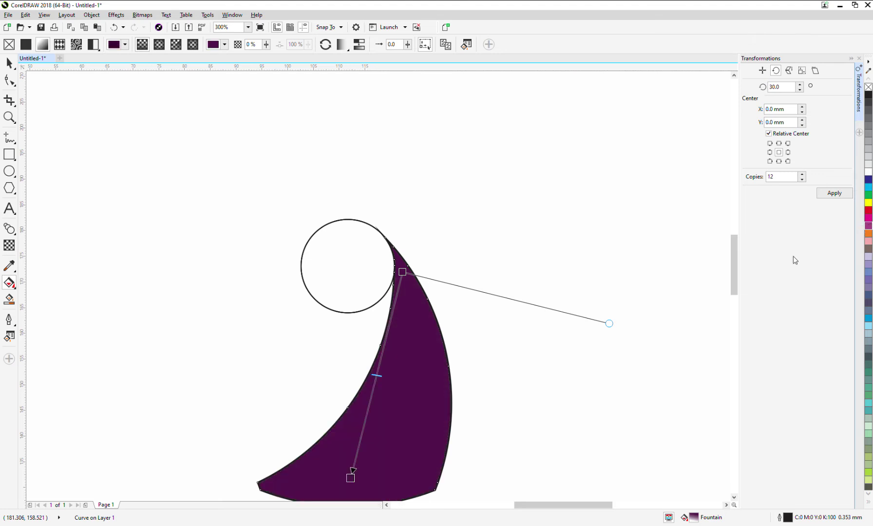
double_click(392, 338)
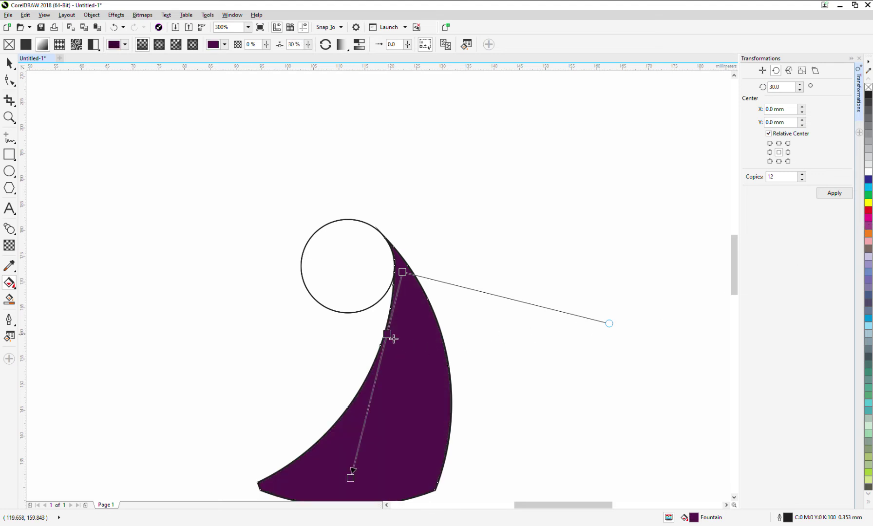
left_click(869, 219)
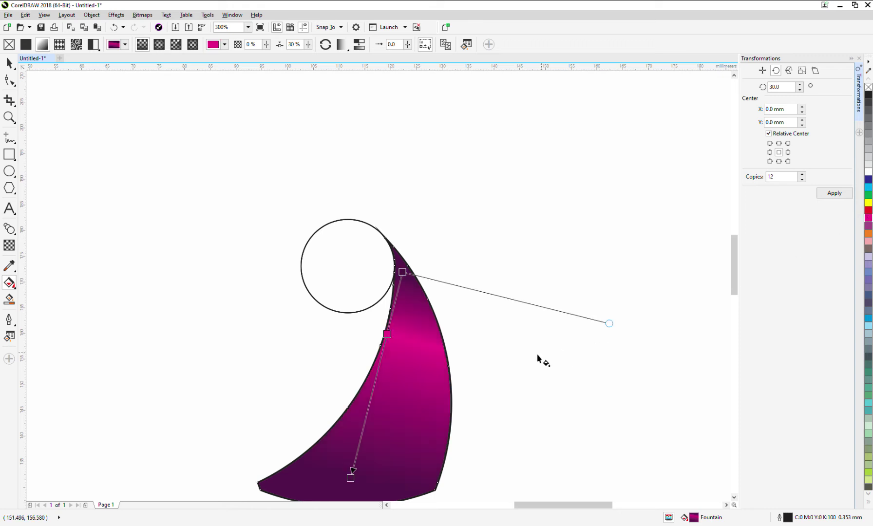
Step: Remove the petal's outline
left_click(9, 63)
left_click(254, 266)
left_click(414, 362)
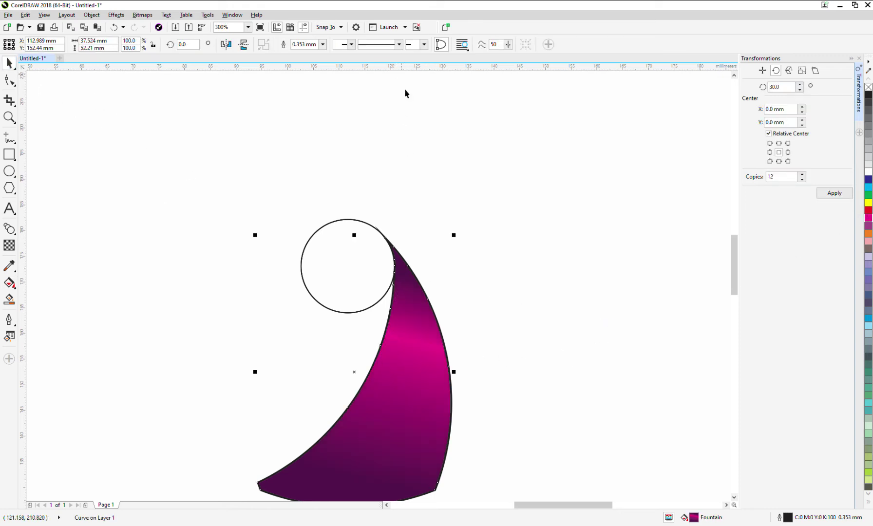
right_click(869, 87)
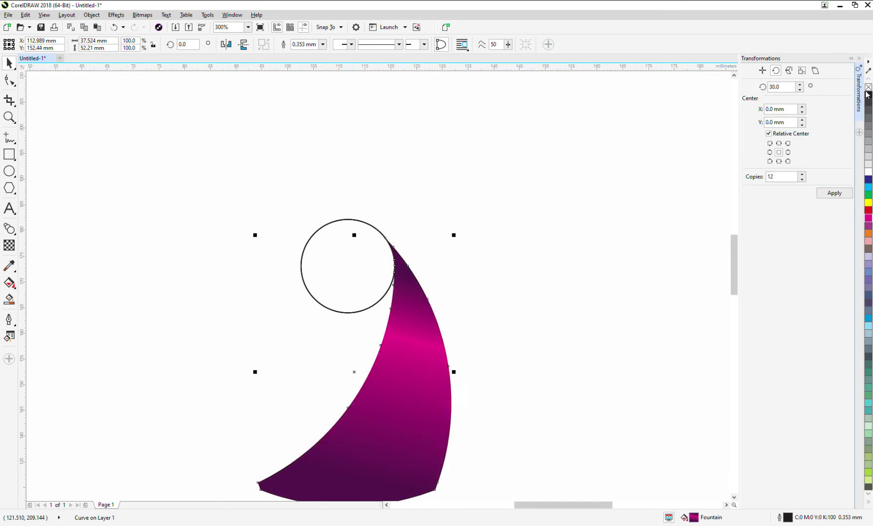
scroll(548, 259, "down", 5)
Step: Delete the petal's bottom corner nodes so the edge rounds off, leaving 16 nodes
left_click(12, 84)
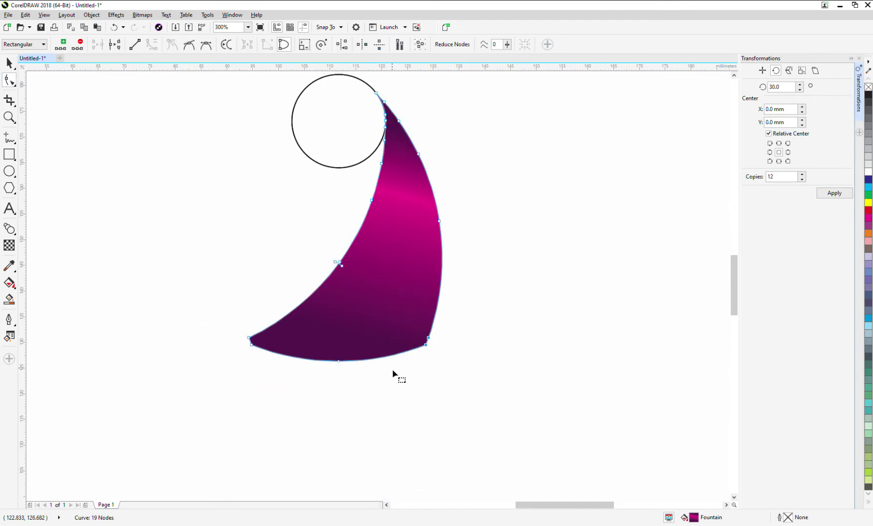
key("Delete")
left_click_drag(350, 344, 333, 375)
key("Delete")
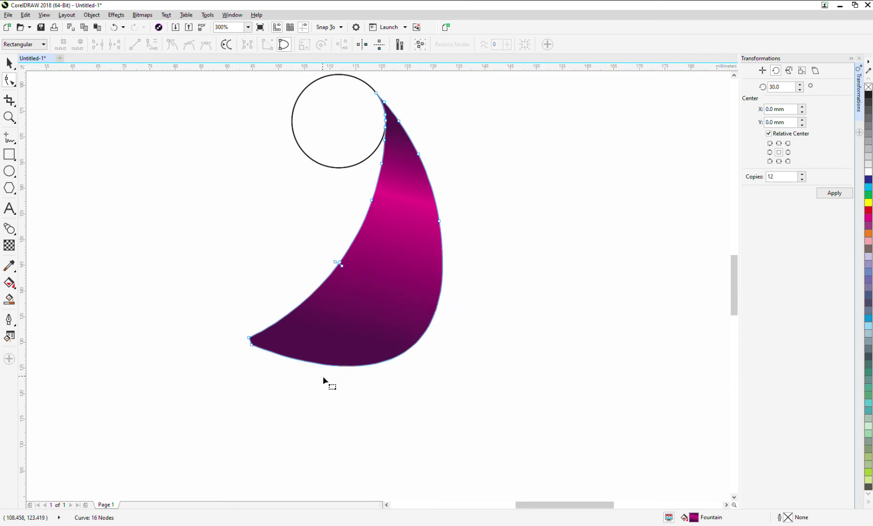
scroll(385, 297, "up", 2)
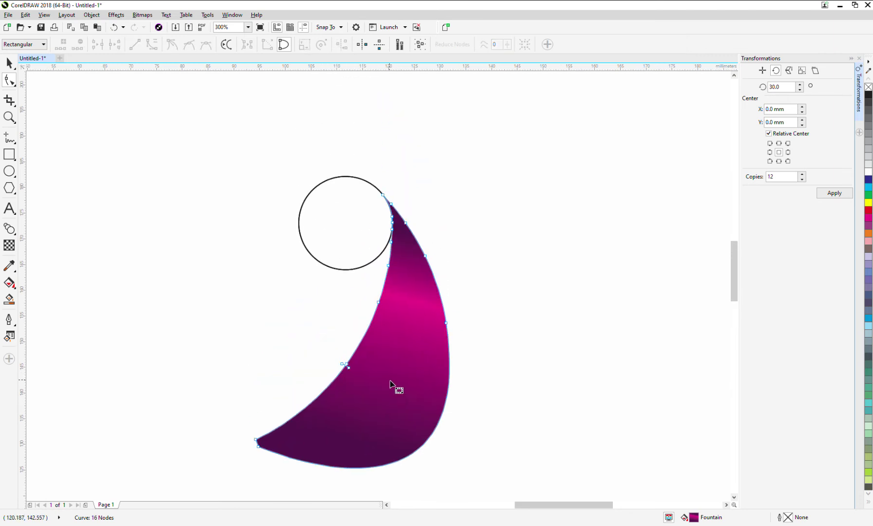
key("space")
left_click(402, 388)
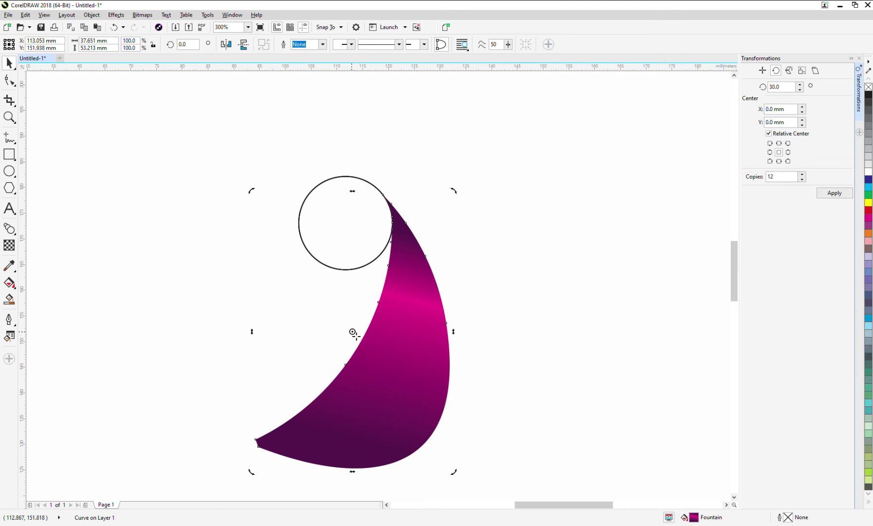
Step: Pivot on the circle's centre, rotate a 45° petal copy, and repeat with Ctrl+R around the circle
left_click_drag(353, 332, 349, 232)
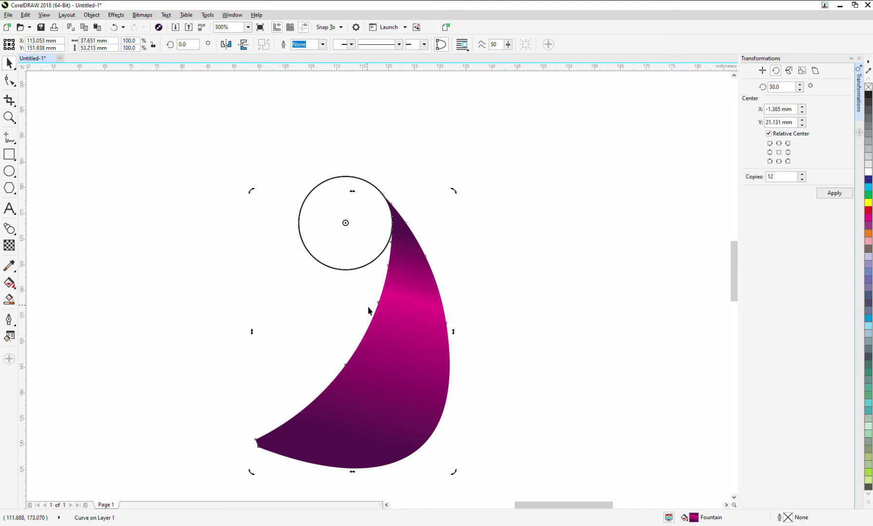
scroll(369, 308, "down", 2)
left_click_drag(311, 398, 410, 401)
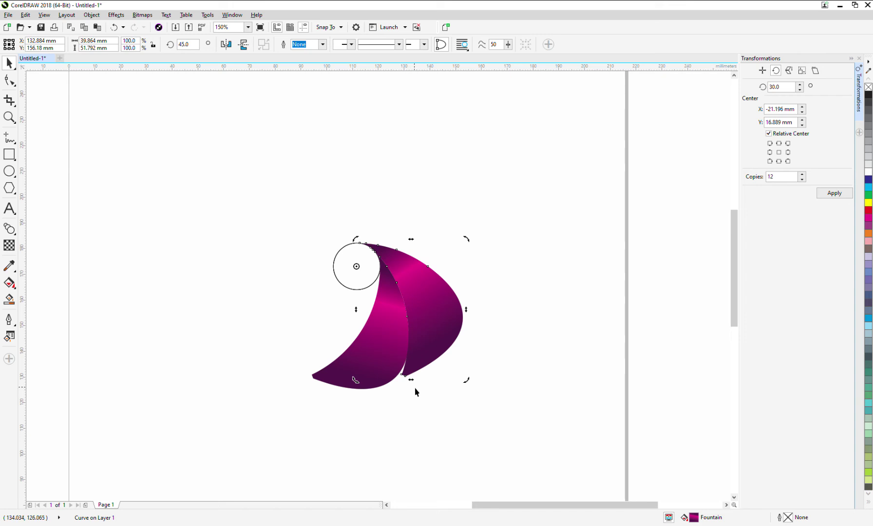
key("ctrl+r")
key("ctrl+r")
key("ctrl+r")
key("ctrl+r")
key("ctrl+r")
key("ctrl+r")
scroll(426, 349, "down", 1)
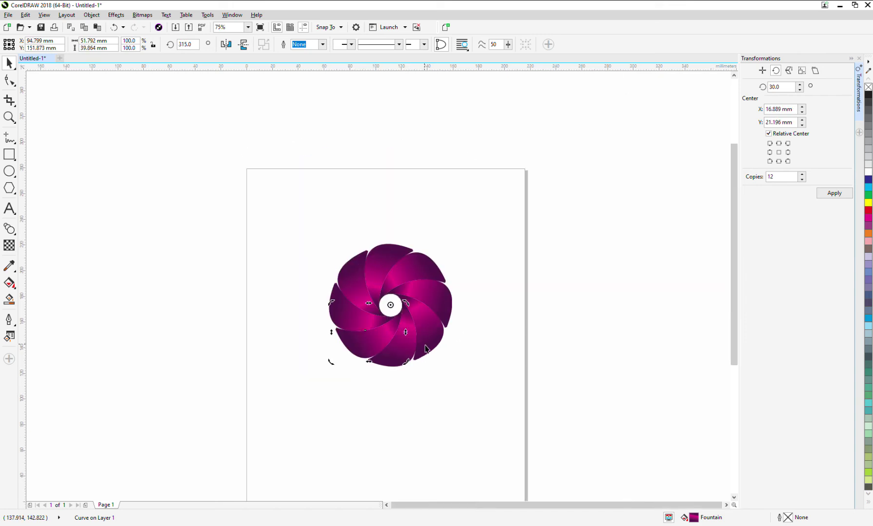
left_click(481, 310)
left_click(393, 308)
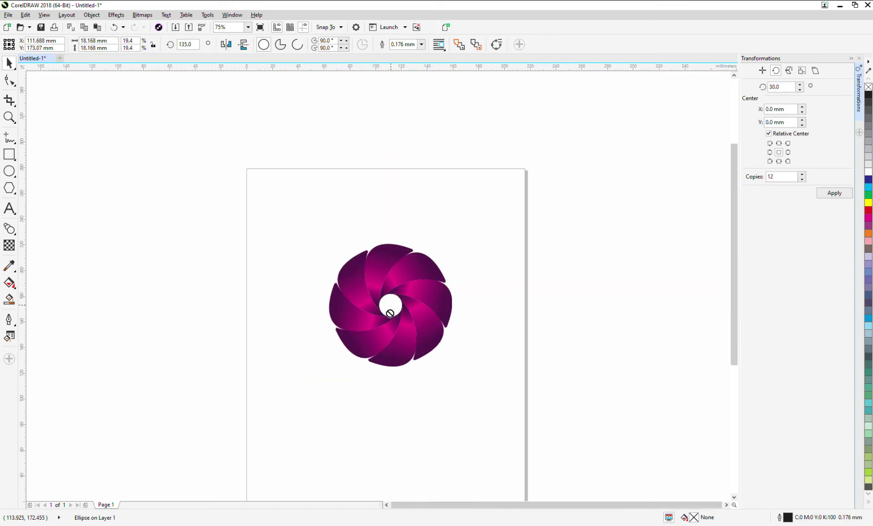
Step: Place the circle at the flower's centre, then group all flower parts and centre them on the page
left_click_drag(393, 310, 285, 310)
left_click(298, 319)
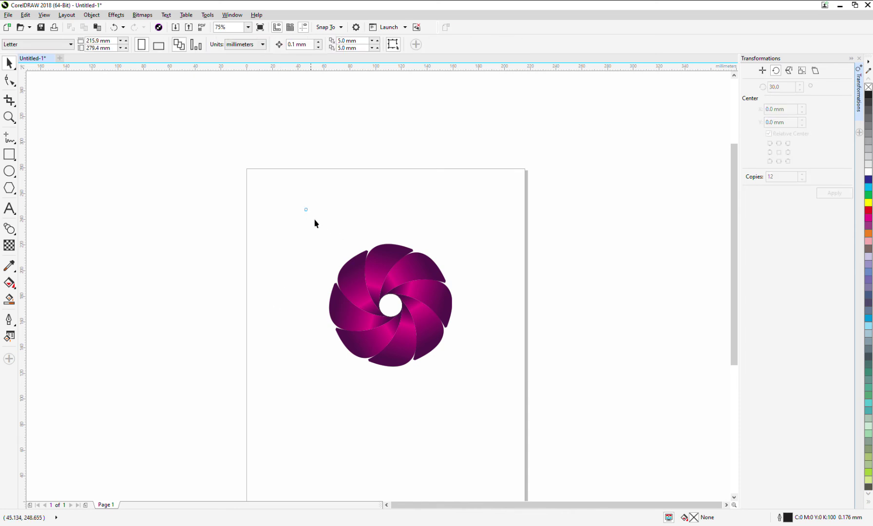
left_click_drag(314, 220, 521, 407)
key("ctrl+g")
key("p")
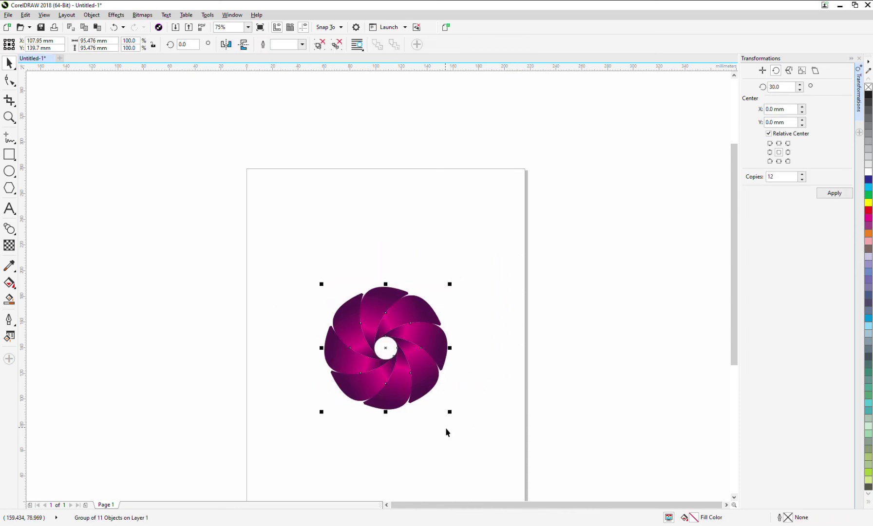
Step: Enlarge the grouped flower to about 188% and move it slightly higher on the page
left_click_drag(450, 412, 511, 501)
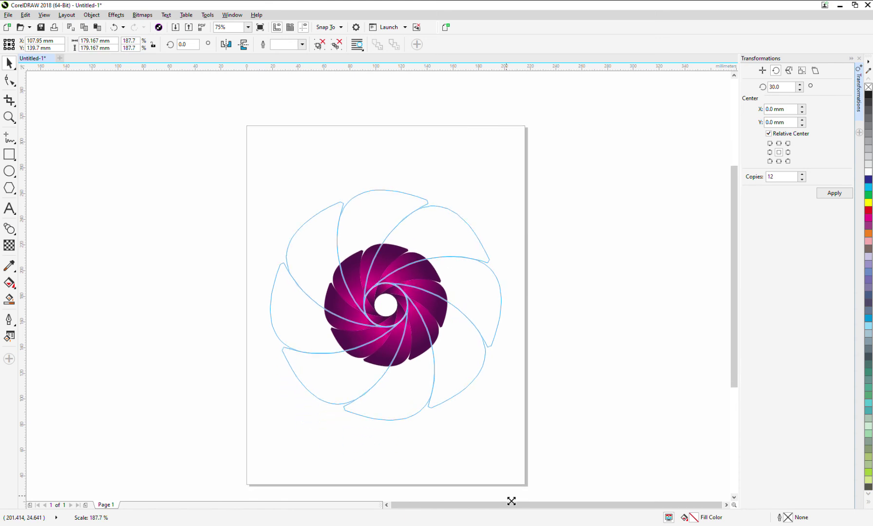
scroll(435, 380, "down", 2)
left_click_drag(420, 370, 404, 363)
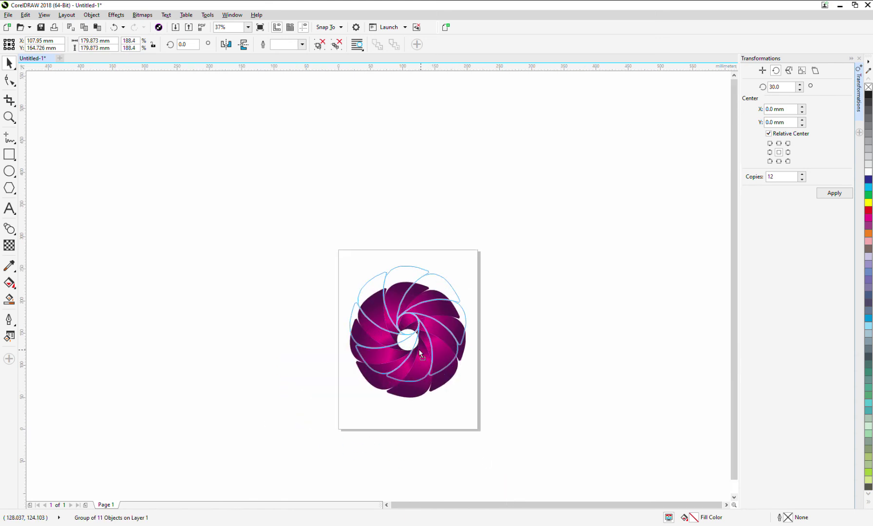
left_click(288, 376)
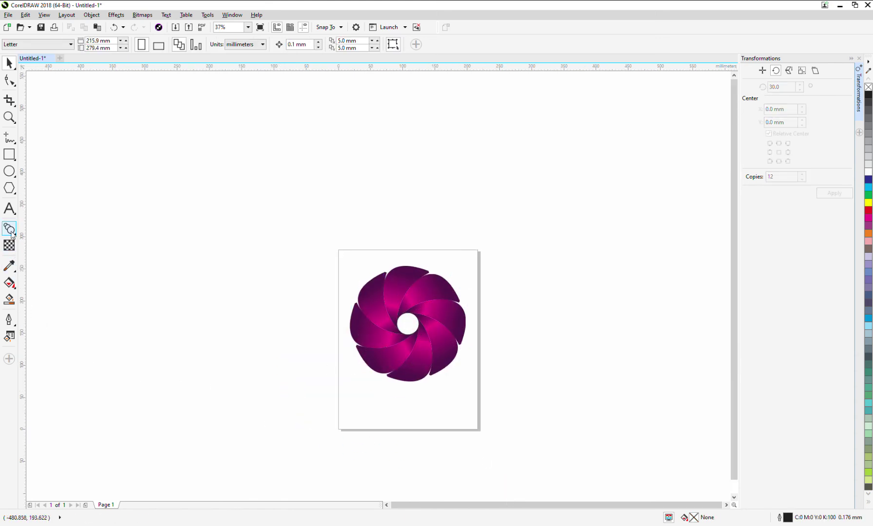
Step: Draw a long, flat black ellipse left of the page and convert it to a bitmap
left_click(9, 171)
left_click_drag(116, 213, 229, 229)
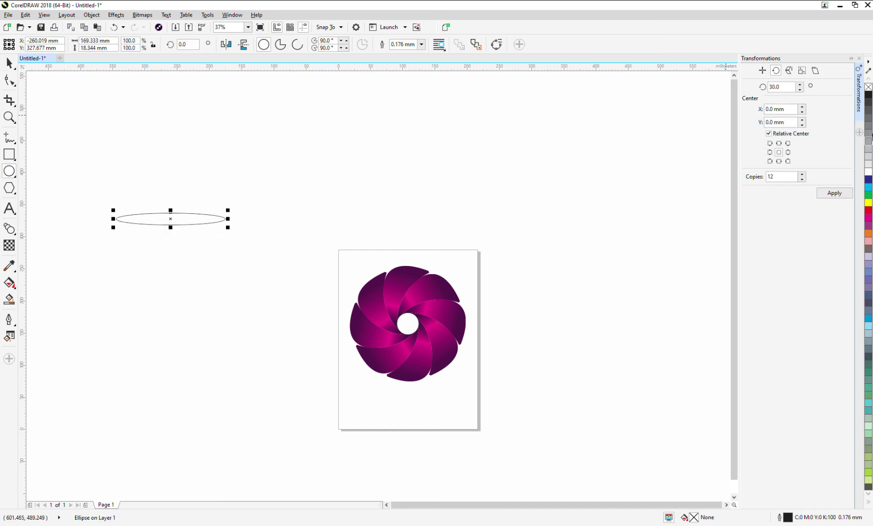
left_click(870, 96)
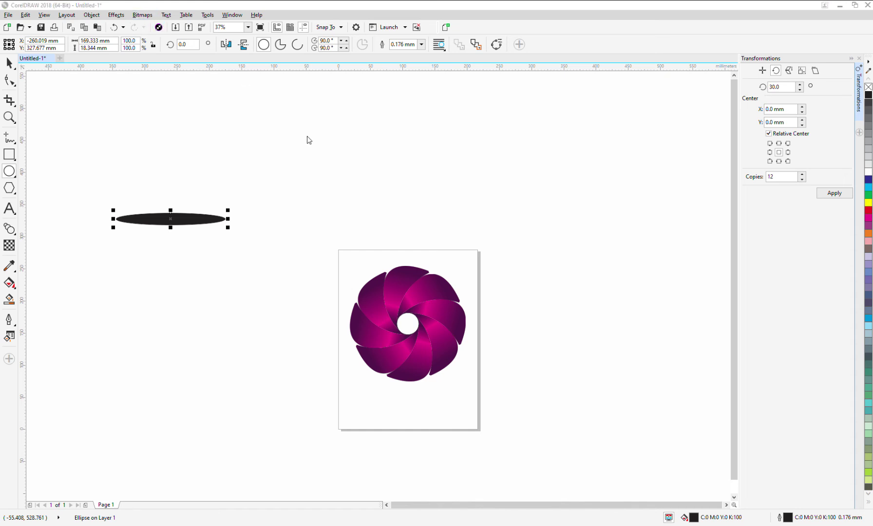
left_click(412, 306)
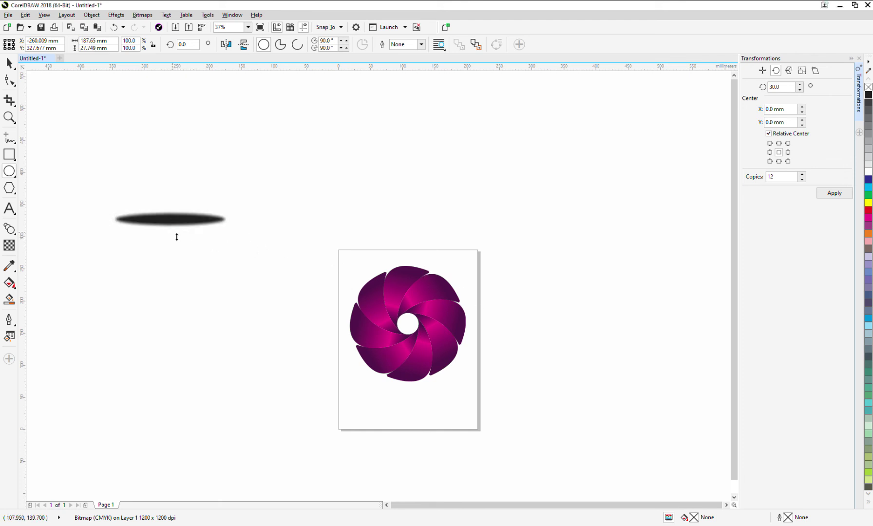
Step: Halve the shadow's height, place it under the flower, and select both together
mouse_move(177, 237)
left_mouse_down()
mouse_move(177, 228)
mouse_move(404, 386)
mouse_move(400, 396)
left_mouse_up()
key("space")
scroll(404, 386, "up", 4)
scroll(396, 354, "down", 2)
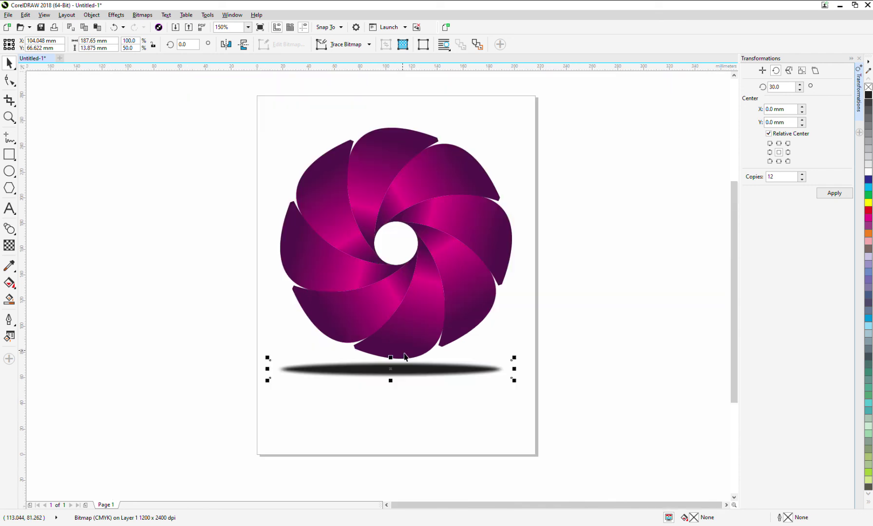
scroll(396, 354, "down", 2)
left_click_drag(279, 228, 589, 471)
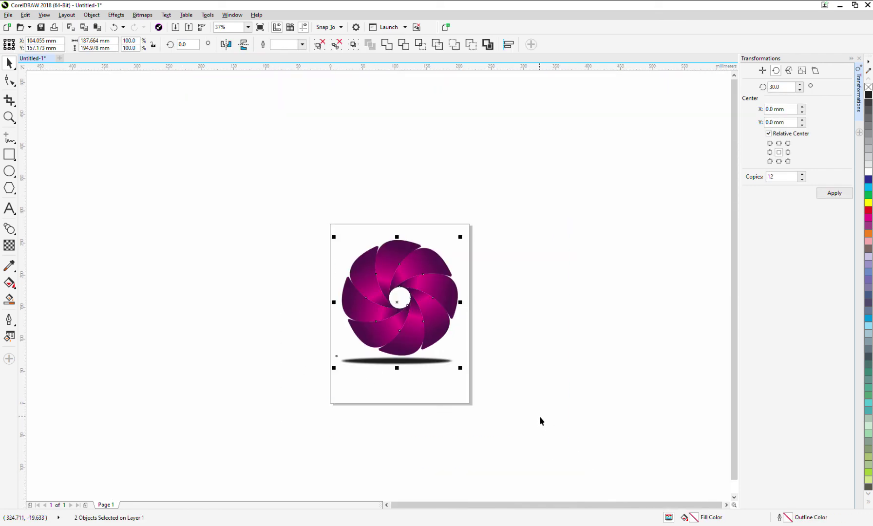
Step: Group the flower and shadow, centre and slightly enlarge them, then zoom in on the logo
key("ctrl+g")
key("p")
left_click(530, 399)
left_click(440, 374)
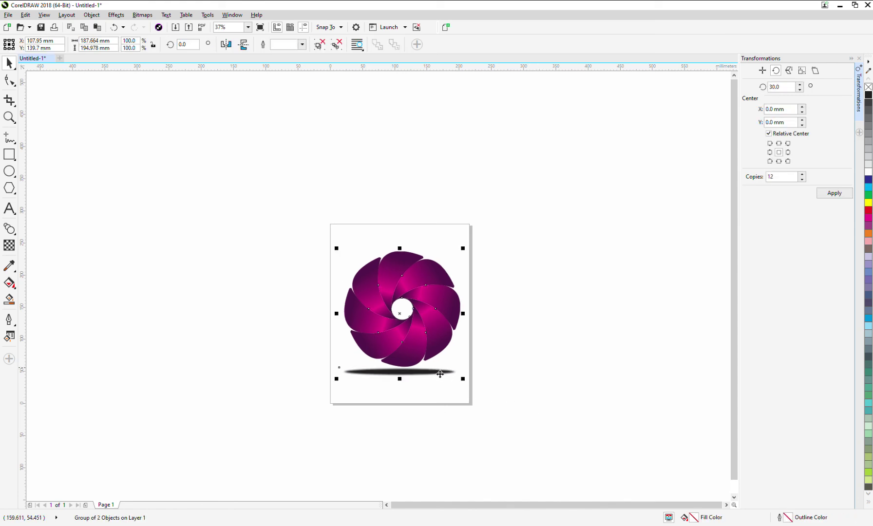
left_click_drag(466, 382, 472, 386)
left_click(518, 371)
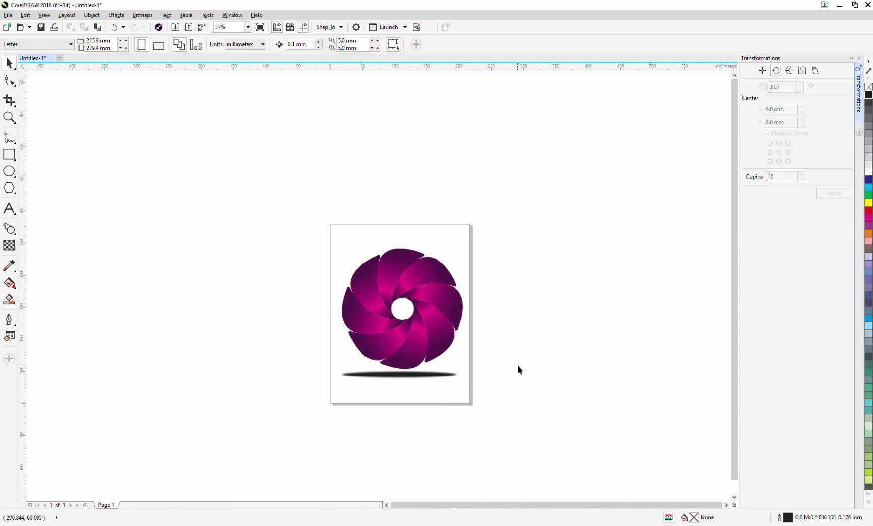
key("F4")
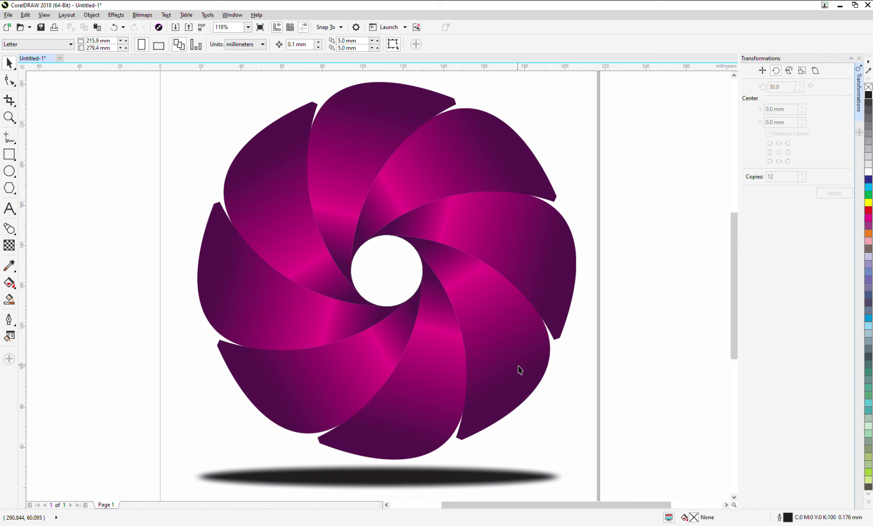